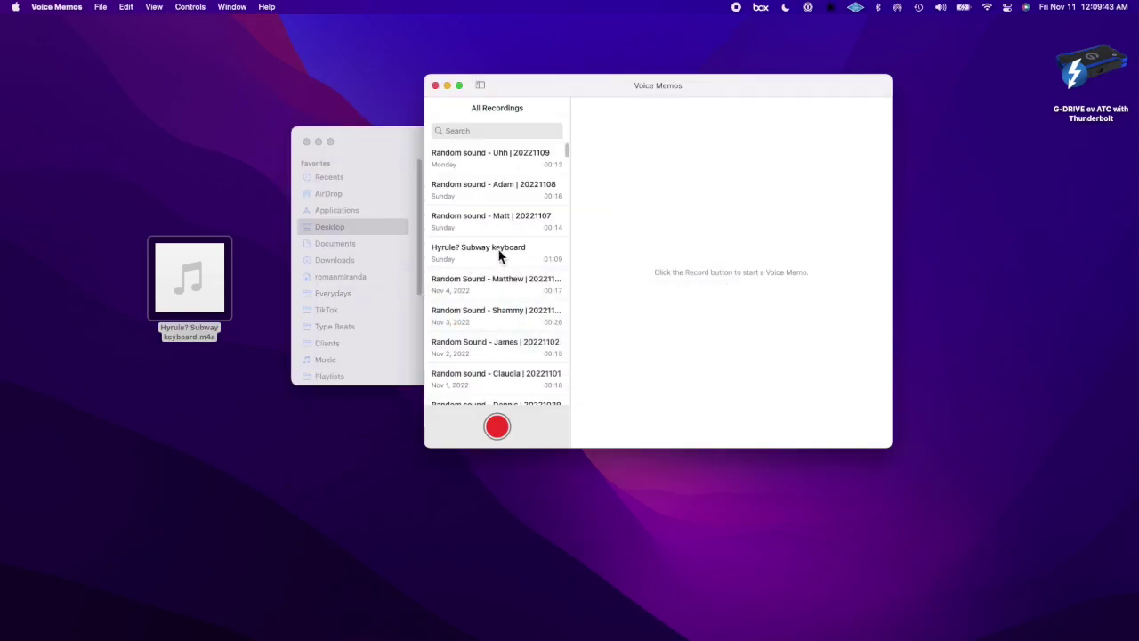
- Rename the Hyrule? Subway keyboard recording to 'Hyrule? Subway keyboard | 20221110'
{"action": "left_click", "coordinate": [499, 257]}
{"action": "left_click", "coordinate": [520, 220]}
{"action": "left_click", "coordinate": [512, 252]}
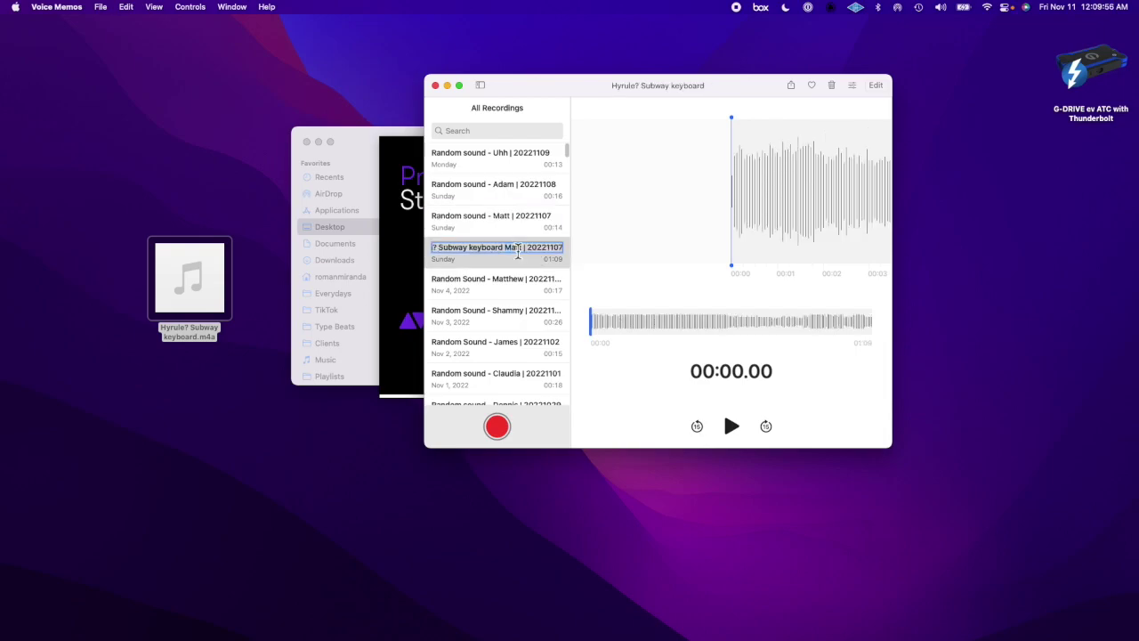
{"action": "key", "text": "super+z"}
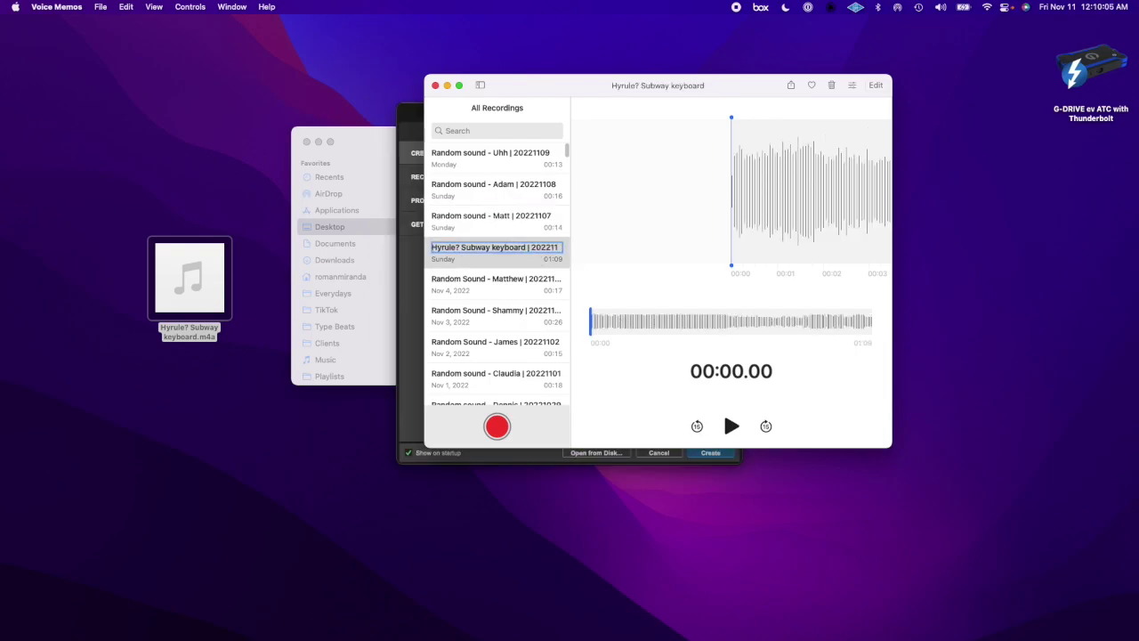
{"action": "type", "text": "0"}
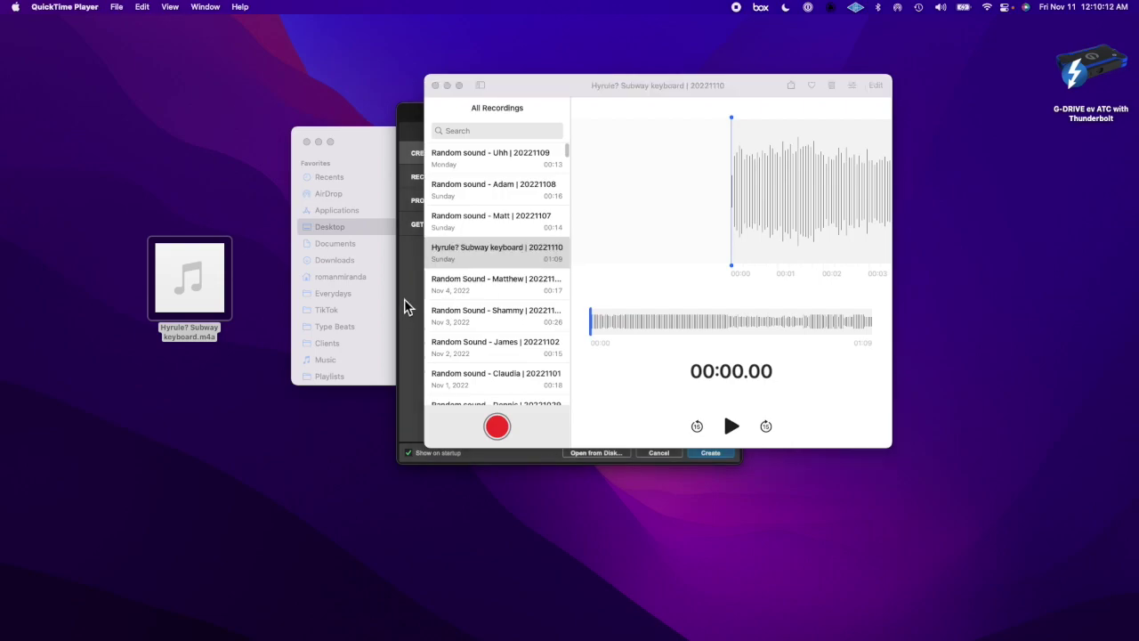
- Create the 20221110 session from the Starting Point template, with the Desktop folder alongside
{"action": "key", "text": "super+Tab"}
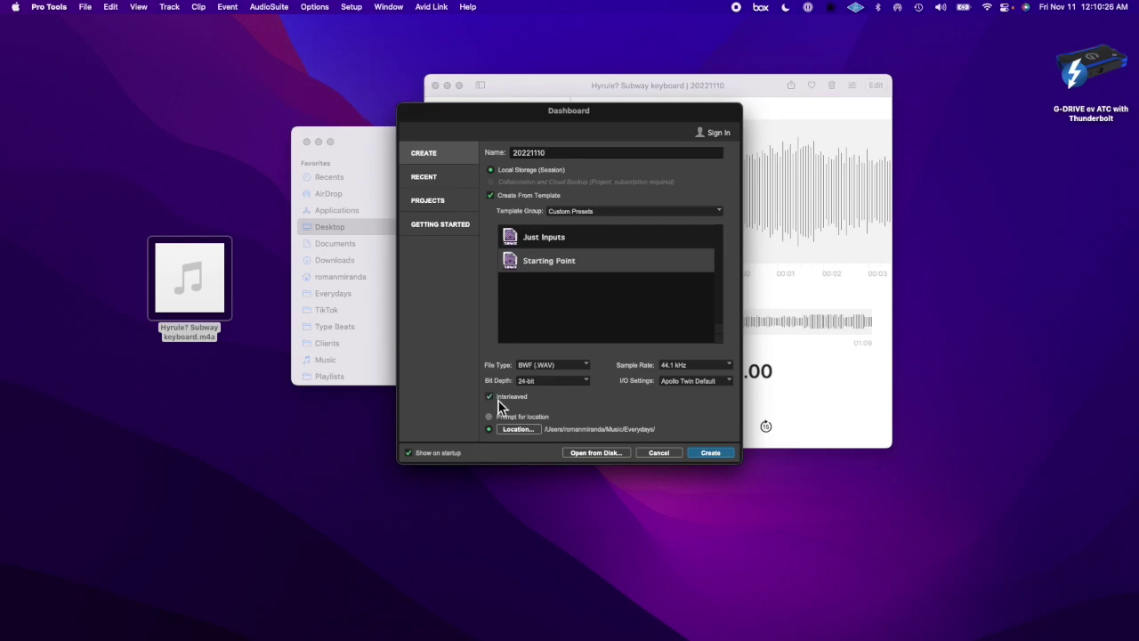
{"action": "key", "text": "Escape"}
{"action": "key", "text": "super+Tab"}
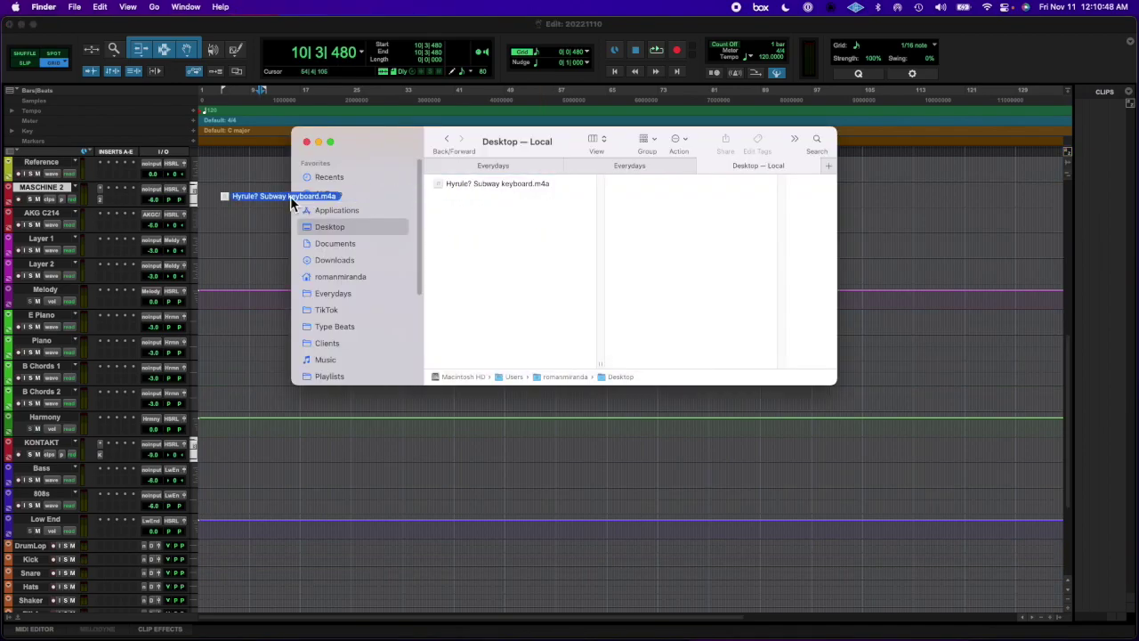
- Place the subway keyboard recording on the Reference track and audition it
{"action": "left_click_drag", "start_coordinate": [307, 194], "coordinate": [258, 169]}
{"action": "key", "text": "space"}
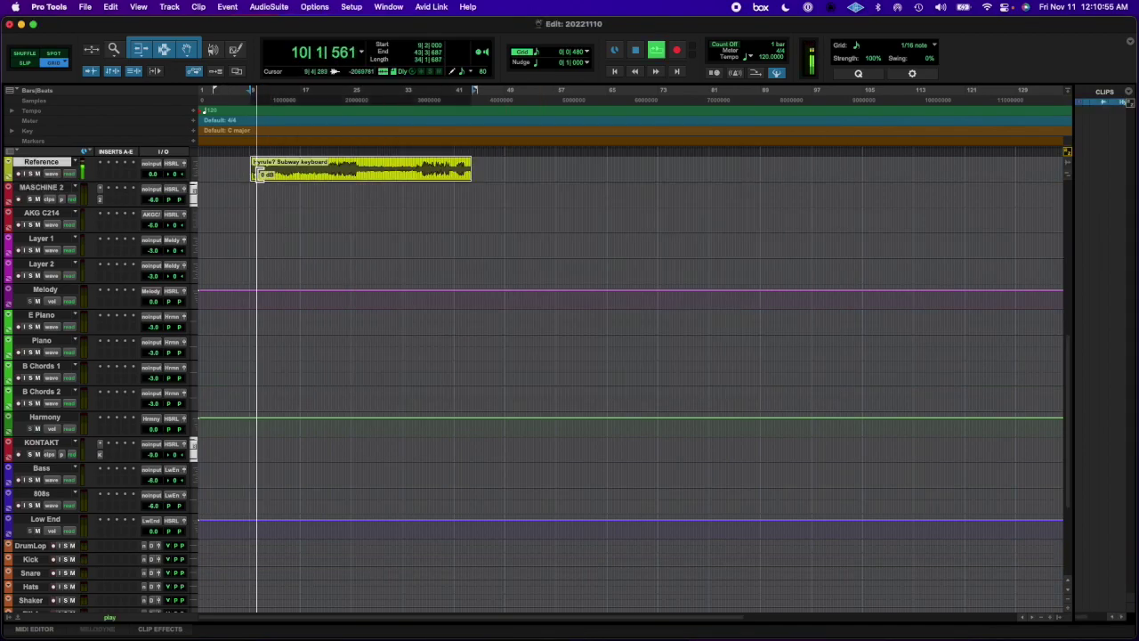
{"action": "scroll", "coordinate": [305, 236], "scroll_direction": "up", "scroll_amount": 3}
{"action": "key", "text": "space"}
{"action": "key", "text": "t"}
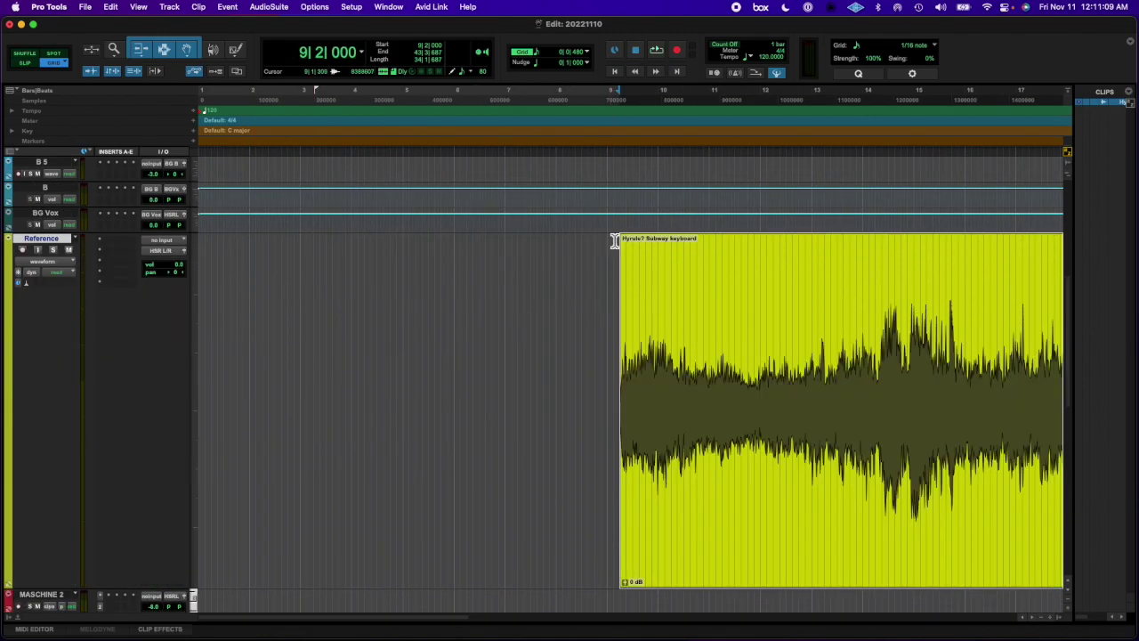
- Fade in the clip's opening and fade out its tail, then play it back
{"action": "left_click", "coordinate": [642, 243]}
{"action": "left_click_drag", "start_coordinate": [642, 242], "coordinate": [721, 238]}
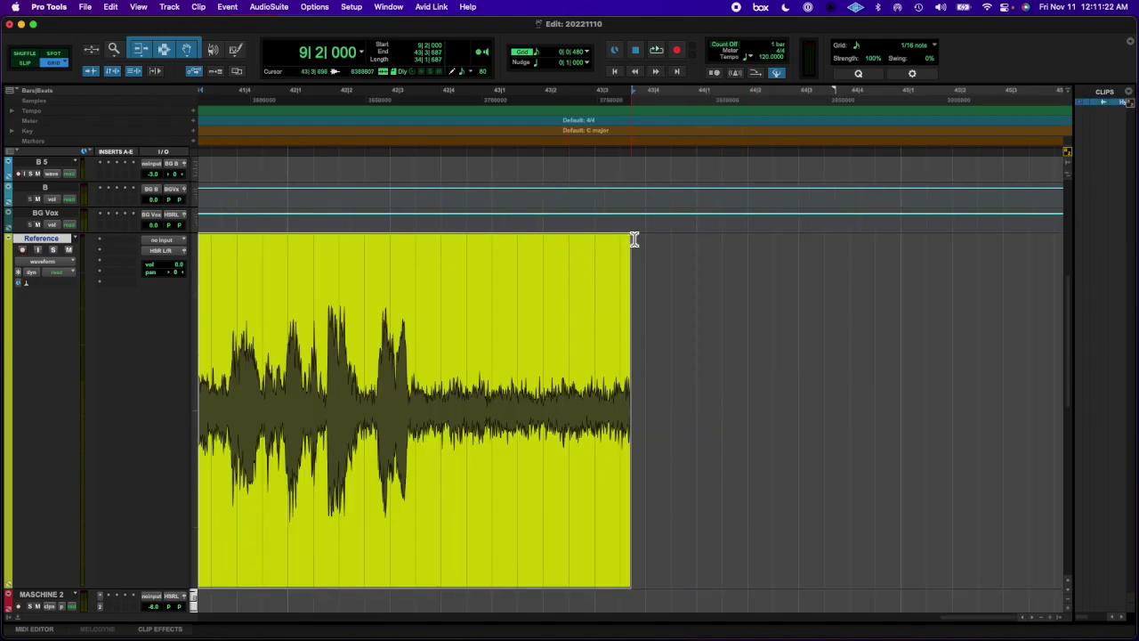
{"action": "key", "text": "space"}
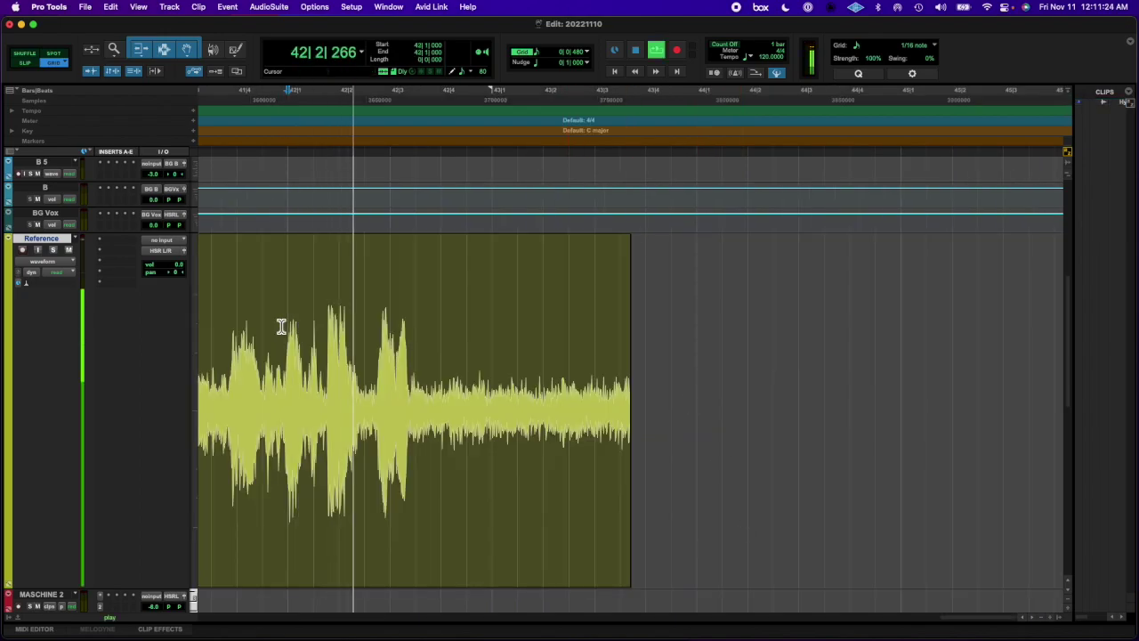
{"action": "key", "text": "space"}
{"action": "mouse_move", "coordinate": [631, 239]}
{"action": "left_mouse_down"}
{"action": "mouse_move", "coordinate": [434, 255]}
{"action": "mouse_move", "coordinate": [411, 246]}
{"action": "left_mouse_up"}
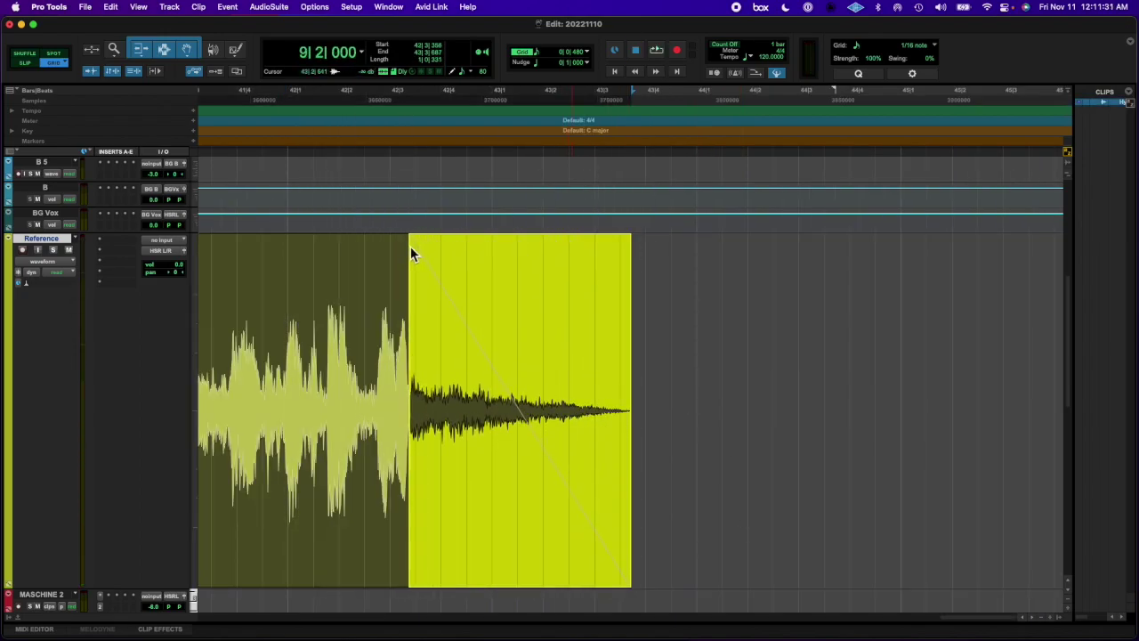
{"action": "left_click", "coordinate": [220, 292], "text": "shift"}
{"action": "key", "text": "space"}
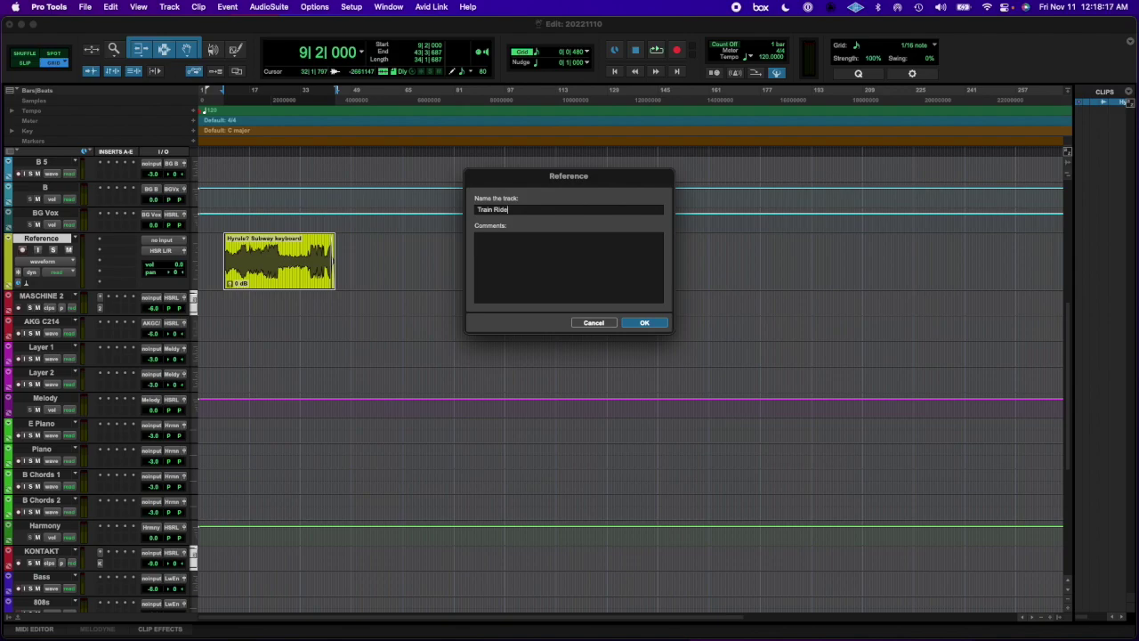
{"action": "type", "text": "f Storms"}
- Rename the track Song Of Storms and show only starred sounds in Maschine 2
{"action": "key", "text": "Return"}
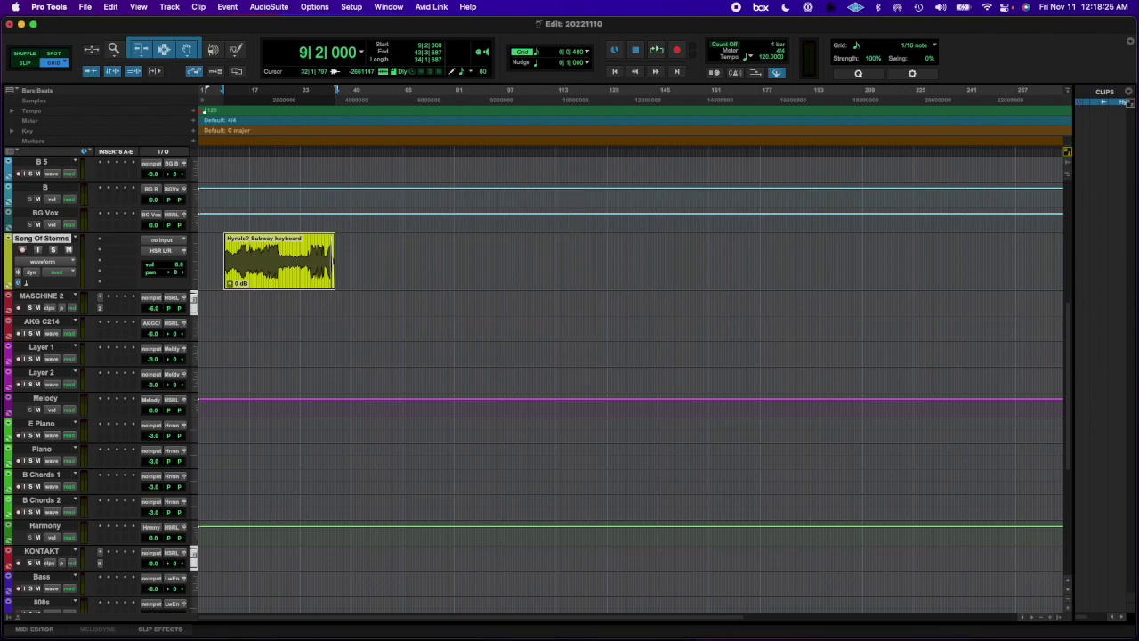
{"action": "left_click", "coordinate": [102, 308]}
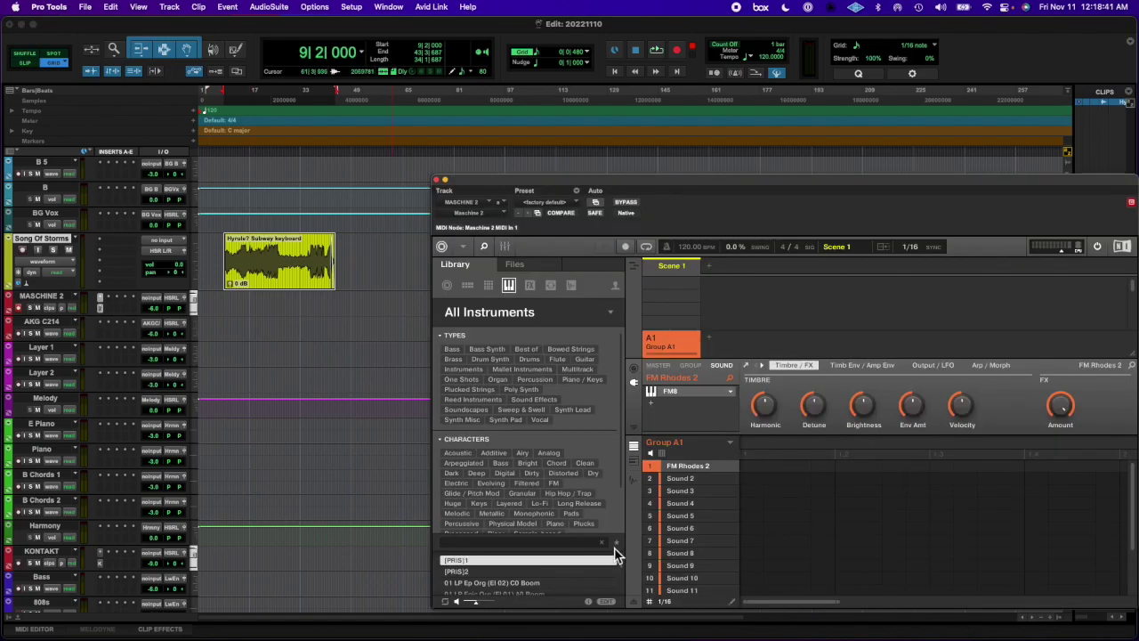
{"action": "left_click", "coordinate": [616, 542]}
- Load Deep Maverick into Maschine 2, close its window, and zoom in
{"action": "left_click", "coordinate": [541, 582]}
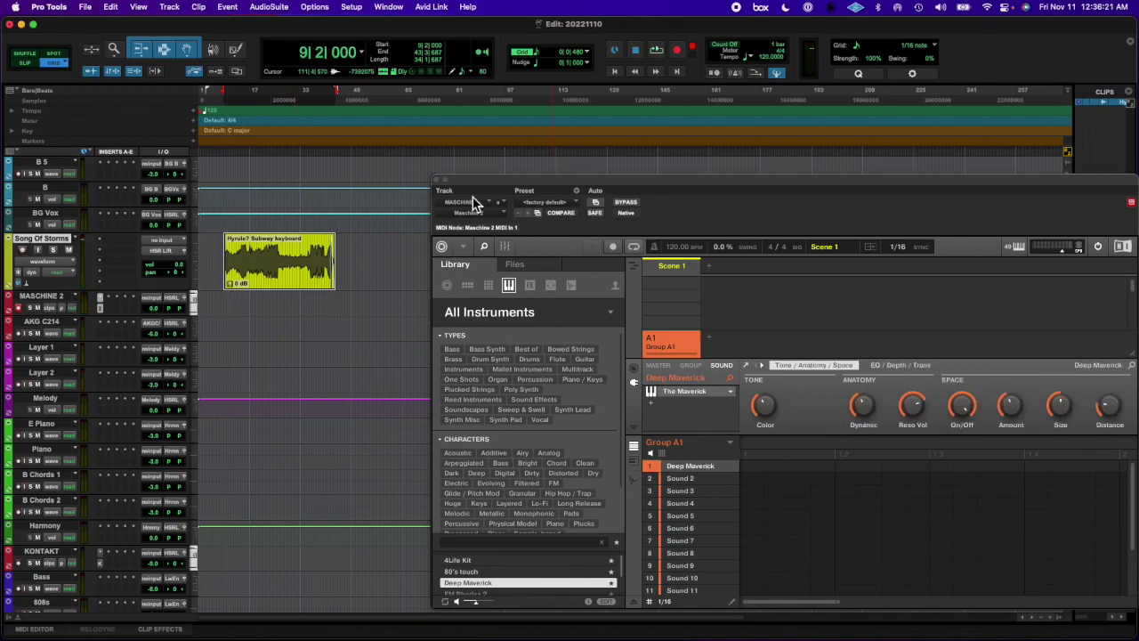
{"action": "left_click", "coordinate": [436, 180]}
{"action": "key", "text": "super+bracketright"}
{"action": "key", "text": "super+bracketright"}
{"action": "key", "text": "super+bracketright"}
- Rename the clip Song Of Storms_01 and set the session tempo to 125 BPM
{"action": "key", "text": "alt+shift+3"}
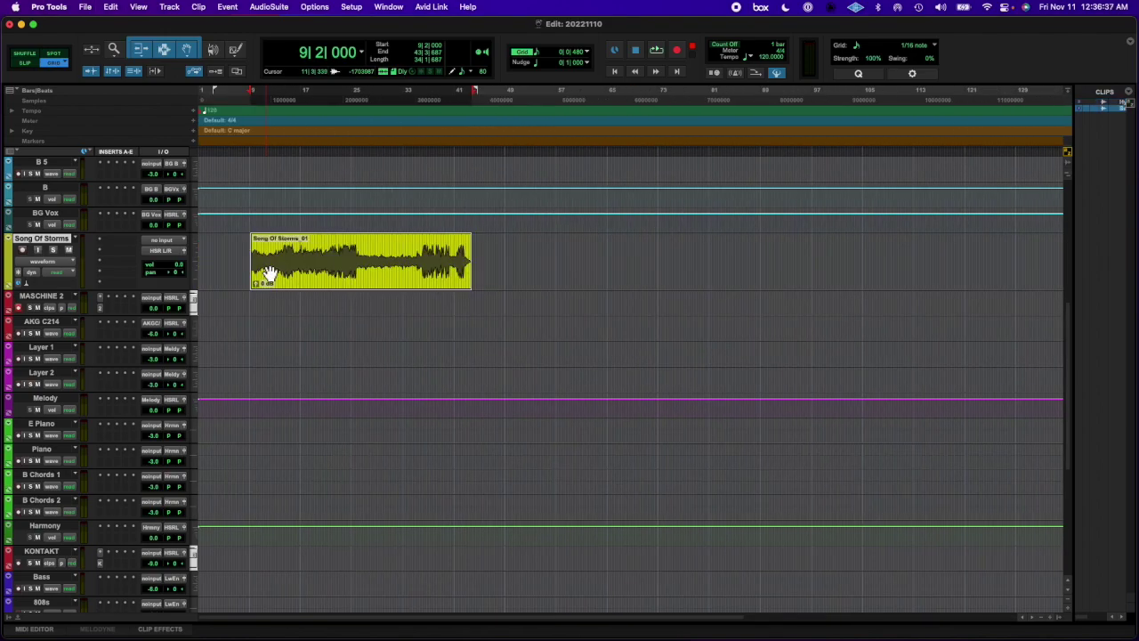
{"action": "key", "text": "alt+super+b"}
{"action": "type", "text": "S"}
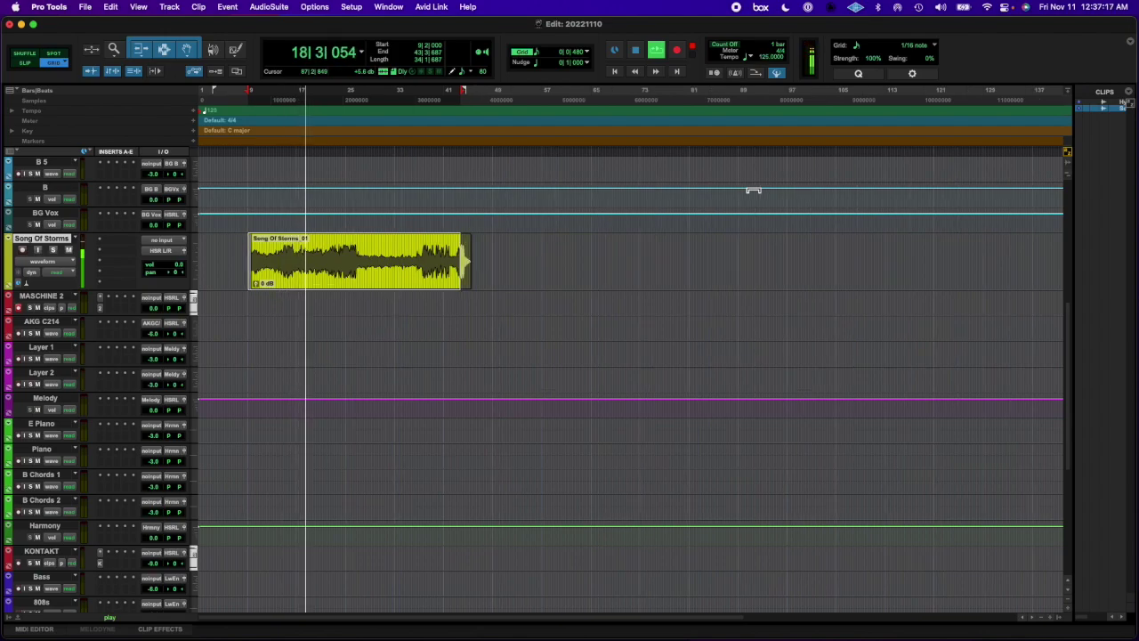
{"action": "key", "text": "space"}
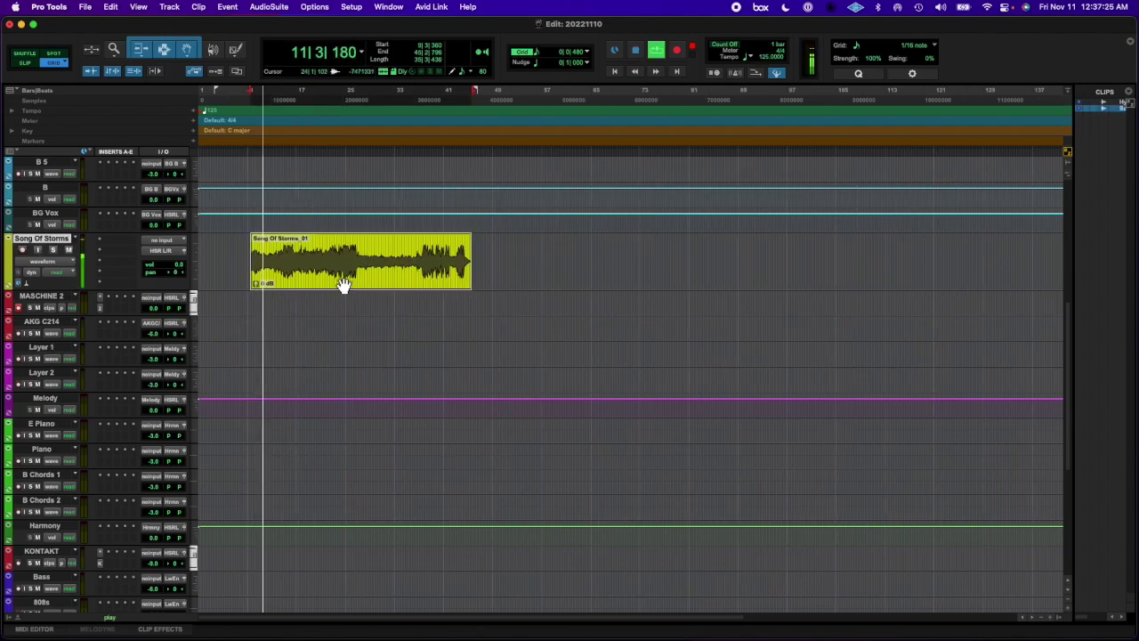
- Lower the track to -12.5 dB, set A minor, and add Start and End markers
{"action": "key", "text": "space"}
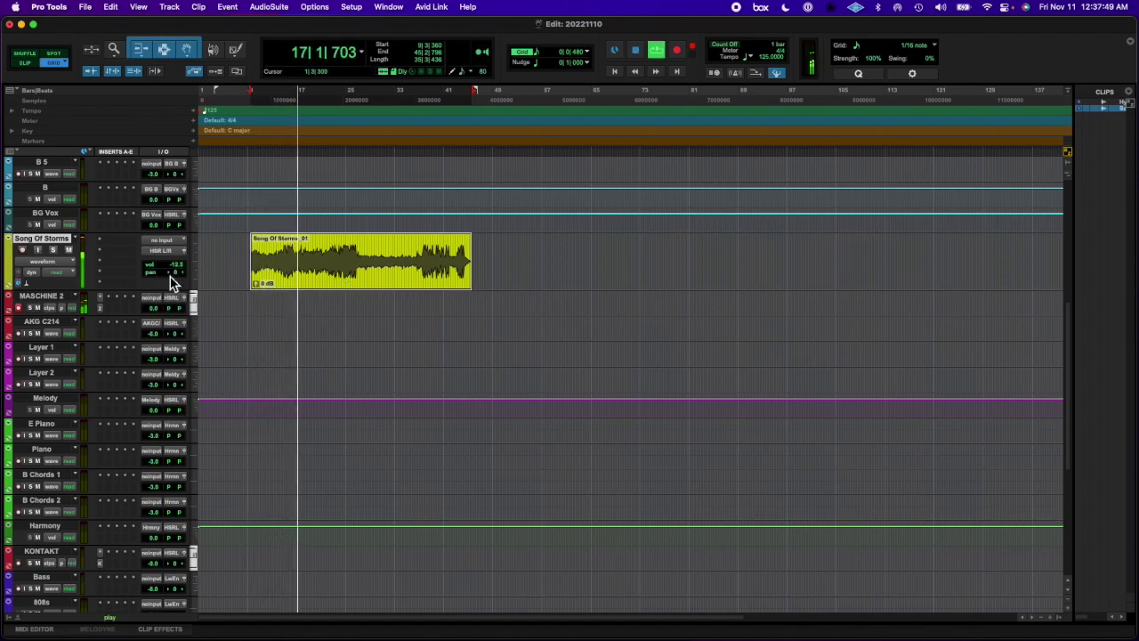
{"action": "key", "text": "space"}
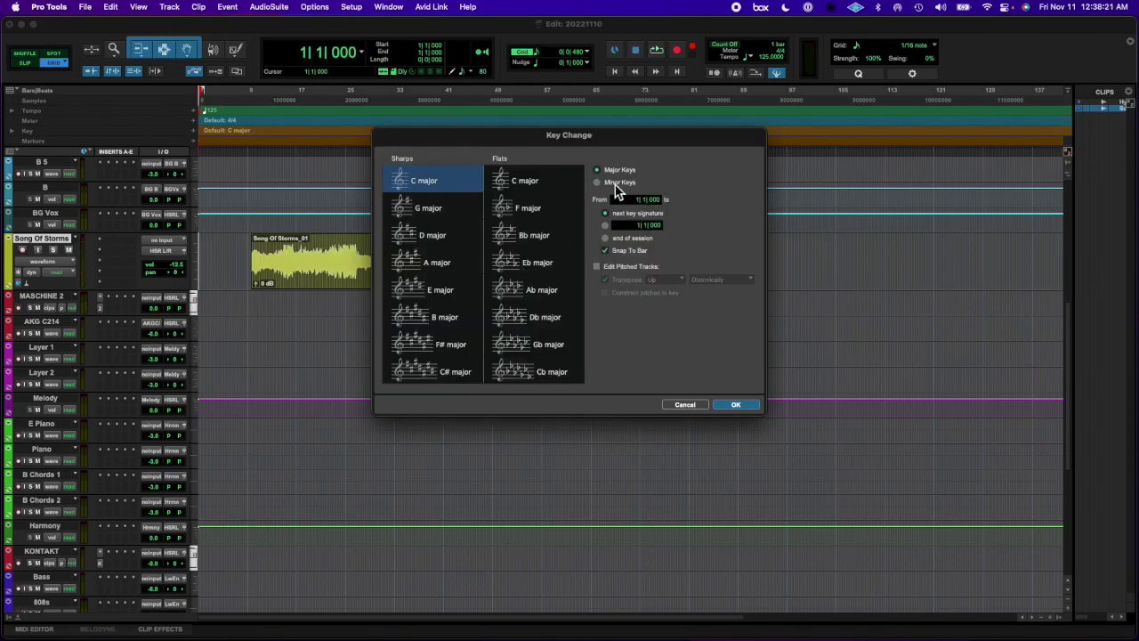
{"action": "left_click", "coordinate": [322, 281]}
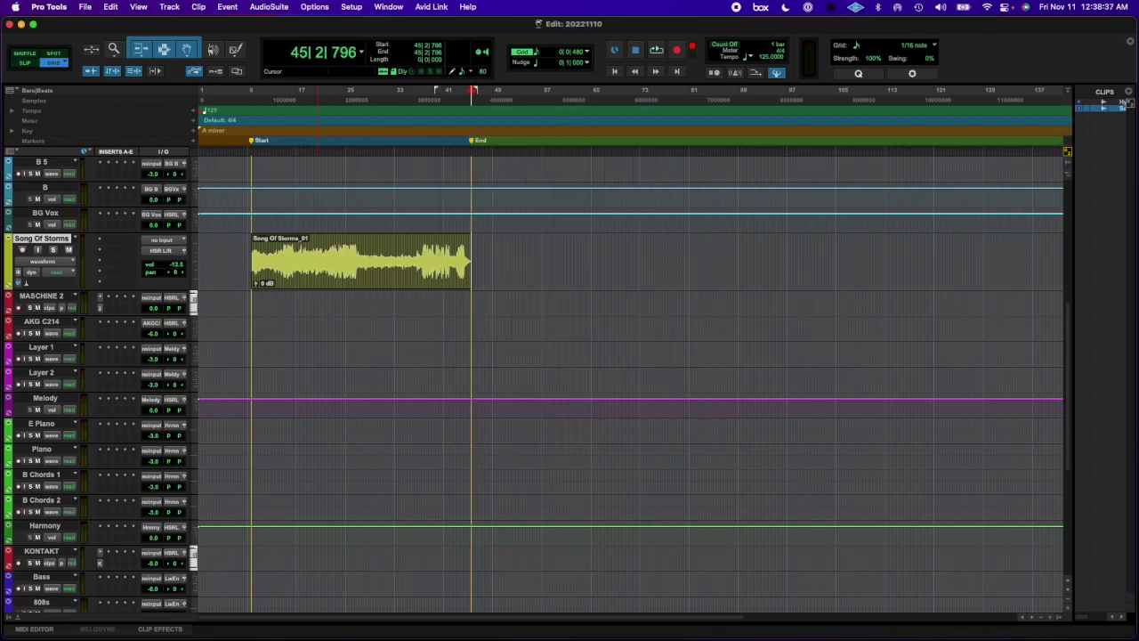
{"action": "key", "text": "ctrl+alt+b"}
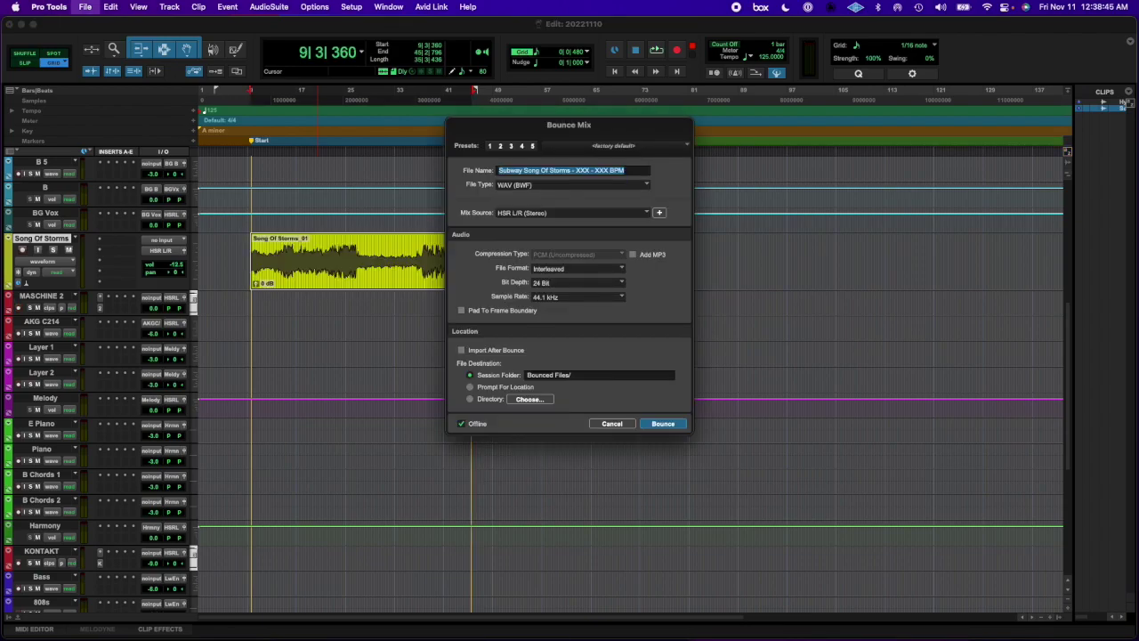
- Bounce 'Subway Song Of Storms - A min - 125 BPM' offline as stereo 24-bit WAV
{"action": "left_click", "coordinate": [592, 170]}
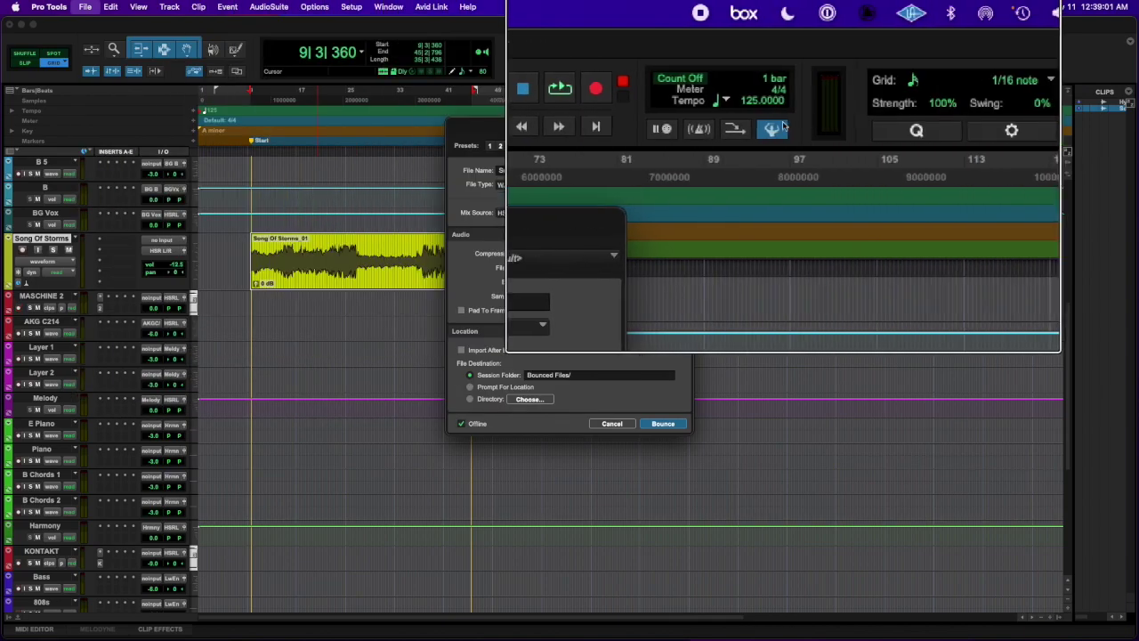
{"action": "type", "text": "ubway Song Of Storms - A min - XXX BPM125 BPM"}
{"action": "left_click", "coordinate": [569, 213]}
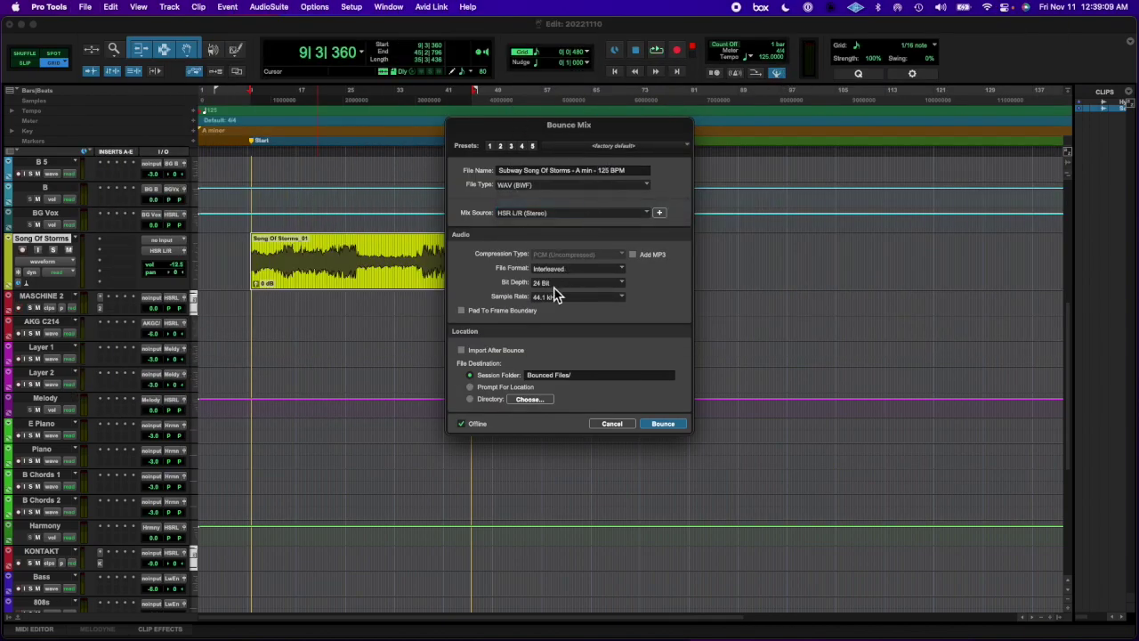
{"action": "left_click", "coordinate": [663, 422]}
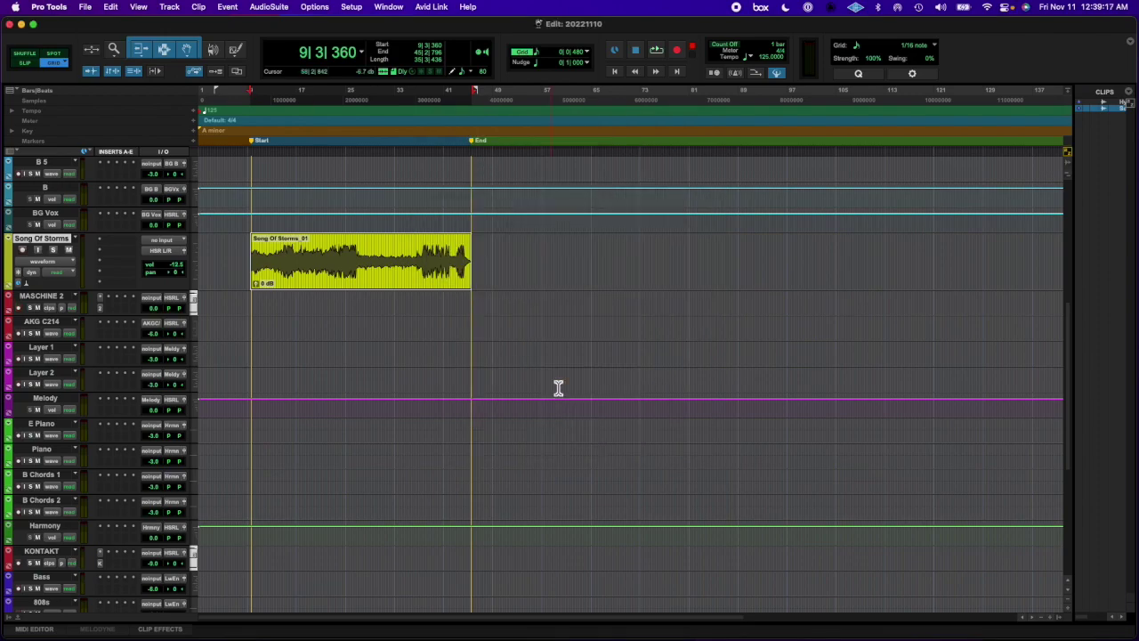